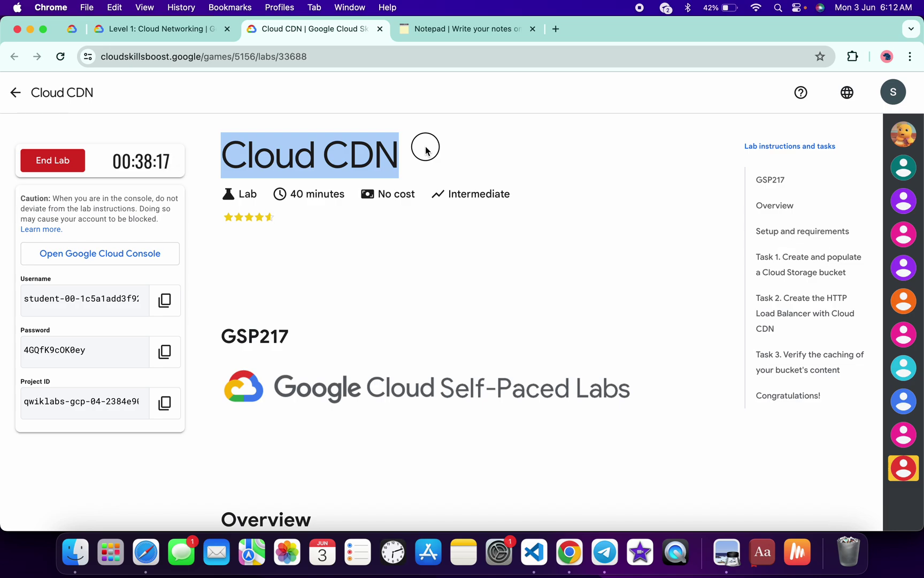
- Activate Cloud Shell for the lab project and copy the three saved script commands from the notes
{"action": "key", "text": "ctrl+Right"}
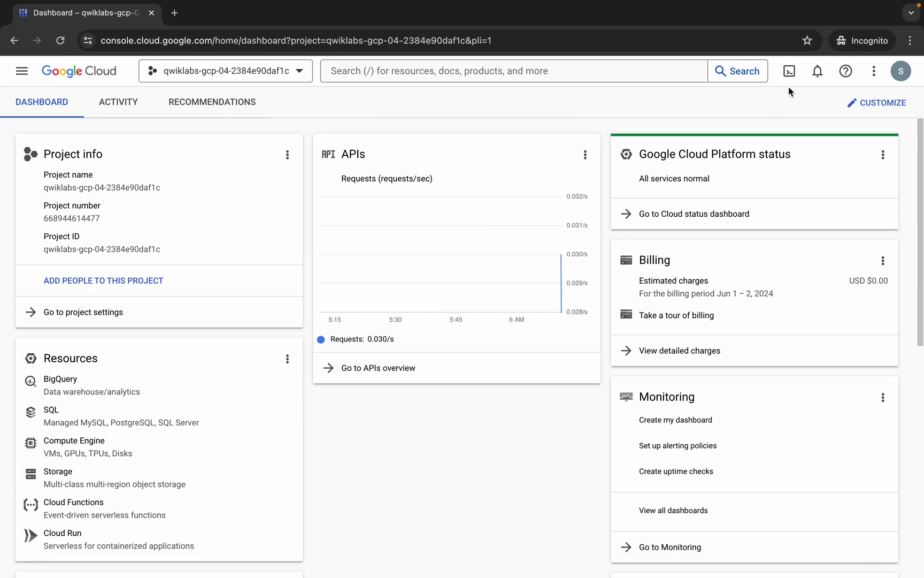
{"action": "left_click", "coordinate": [790, 72]}
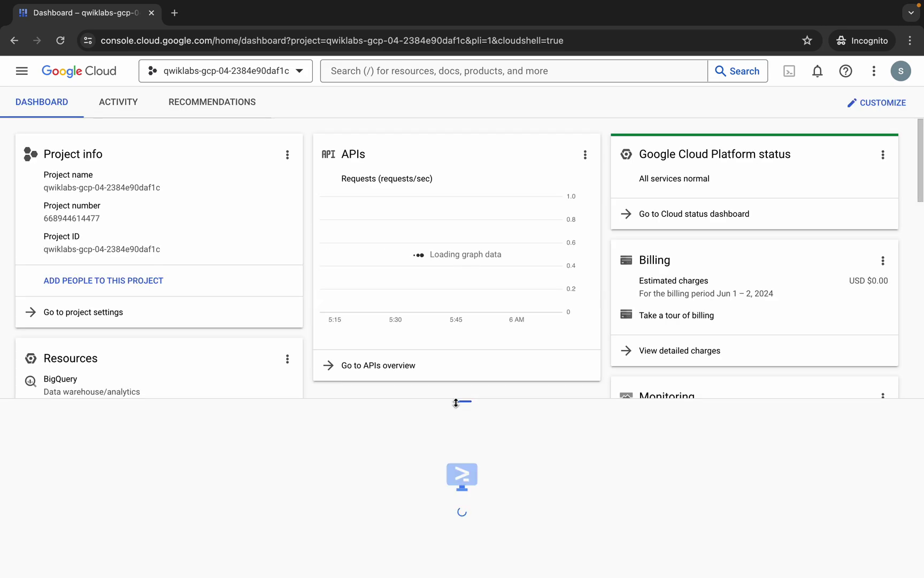
{"action": "key", "text": "ctrl+Left"}
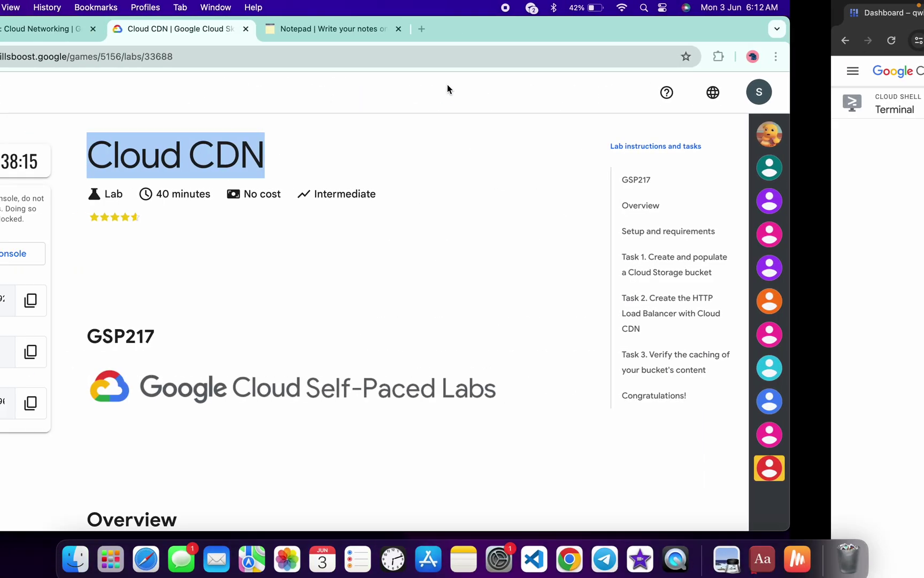
{"action": "left_click", "coordinate": [436, 26]}
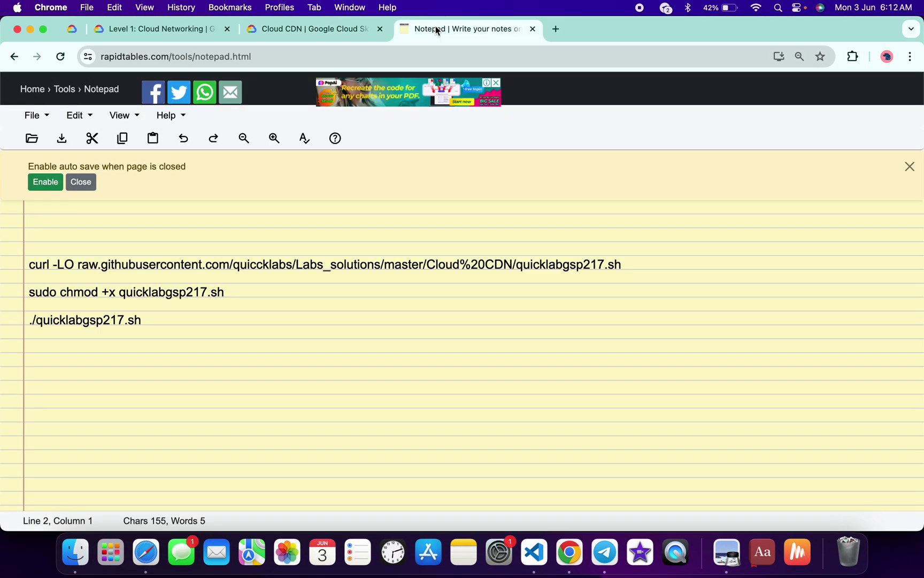
{"action": "left_click_drag", "start_coordinate": [171, 342], "coordinate": [25, 251]}
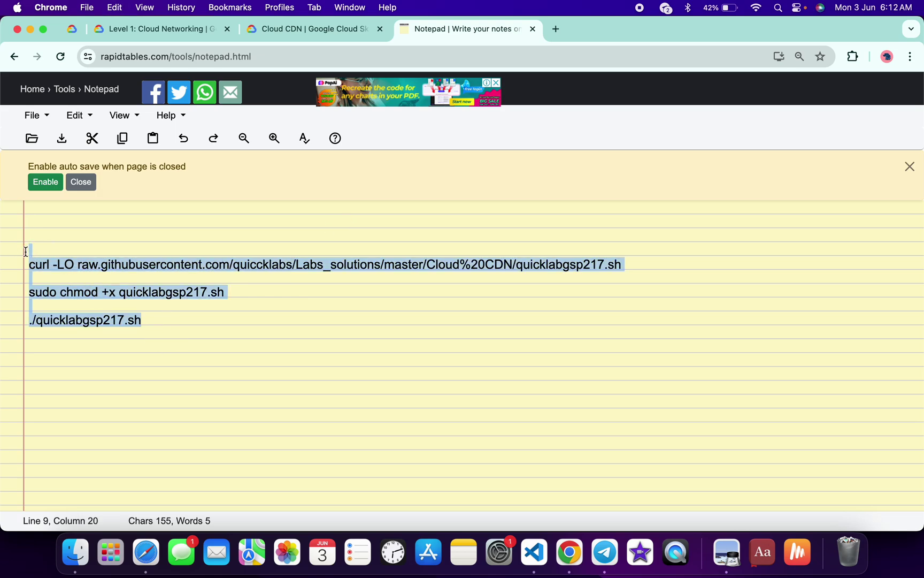
- Paste and run the download and Cloud CDN lab script commands in Cloud Shell
{"action": "key", "text": "ctrl+Right"}
{"action": "type", "text": "curl -LO raw.githubusercontent.com/quiccklabs/Labs_solutions/master/Cloud%20CDN/quicklabgsp217.sh  sudo chmod +x quicklabgsp217.sh  ./quicklabgsp217.sh"}
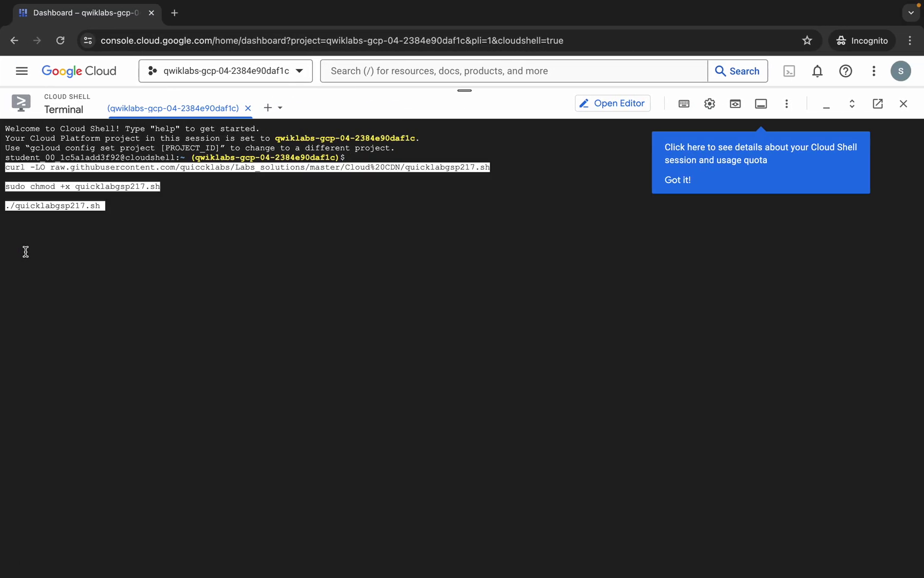
{"action": "key", "text": "Return"}
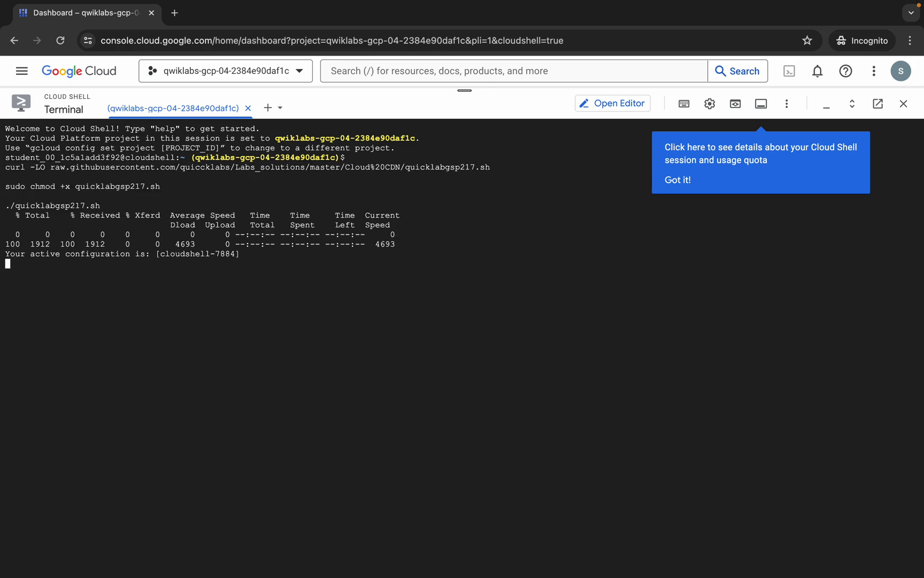
{"action": "key", "text": "Return"}
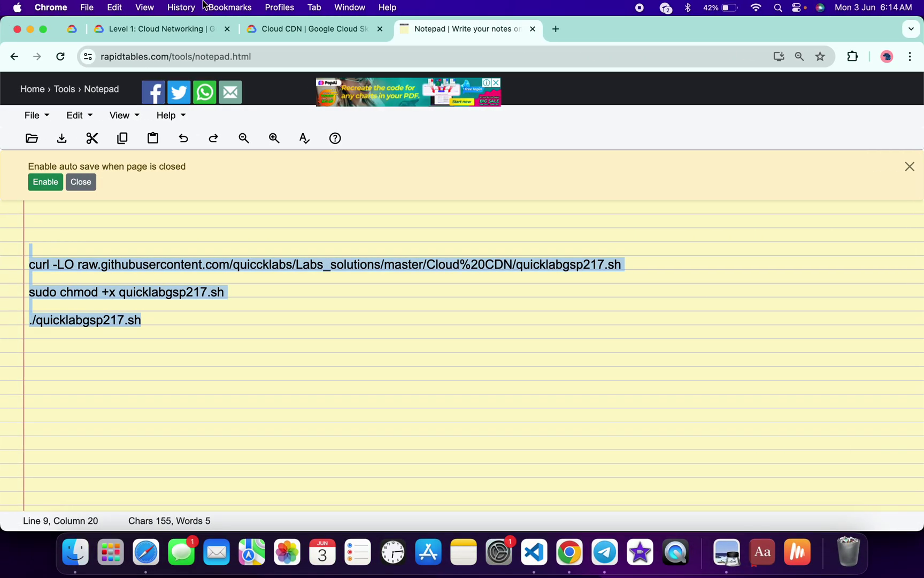
- Run Check my progress on the lab page for the storage bucket and load balancer tasks
{"action": "left_click", "coordinate": [292, 29]}
{"action": "scroll", "coordinate": [462, 338], "scroll_direction": "down", "scroll_amount": 5}
{"action": "scroll", "coordinate": [461, 339], "scroll_direction": "down", "scroll_amount": 10}
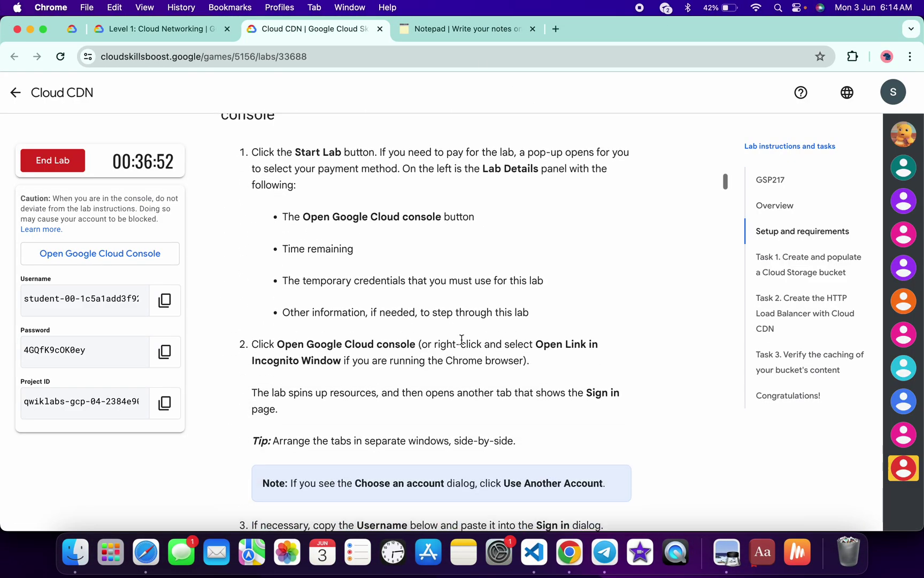
{"action": "scroll", "coordinate": [462, 339], "scroll_direction": "down", "scroll_amount": 10}
{"action": "scroll", "coordinate": [462, 344], "scroll_direction": "down", "scroll_amount": 10}
{"action": "scroll", "coordinate": [463, 343], "scroll_direction": "down", "scroll_amount": 10}
{"action": "scroll", "coordinate": [463, 344], "scroll_direction": "down", "scroll_amount": 10}
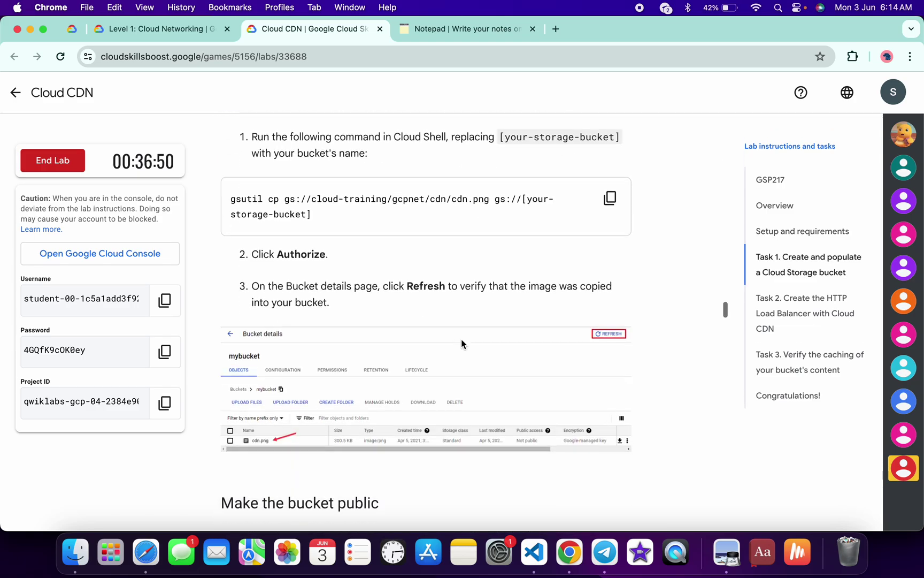
{"action": "scroll", "coordinate": [463, 344], "scroll_direction": "down", "scroll_amount": 10}
{"action": "scroll", "coordinate": [462, 344], "scroll_direction": "down", "scroll_amount": 10}
{"action": "scroll", "coordinate": [462, 344], "scroll_direction": "up", "scroll_amount": 3}
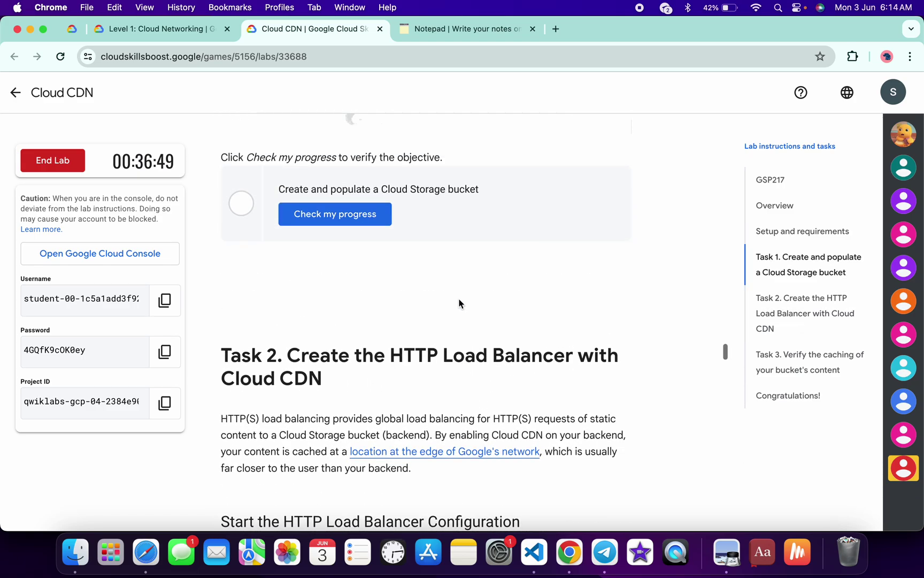
{"action": "left_click", "coordinate": [351, 214]}
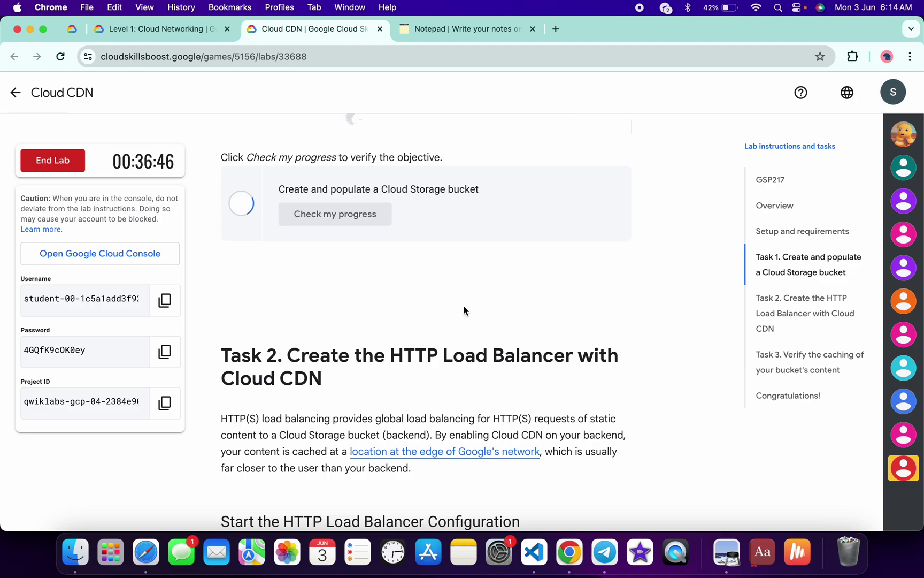
{"action": "scroll", "coordinate": [464, 310], "scroll_direction": "down", "scroll_amount": 4}
{"action": "scroll", "coordinate": [465, 311], "scroll_direction": "up", "scroll_amount": 5}
{"action": "scroll", "coordinate": [464, 310], "scroll_direction": "down", "scroll_amount": 10}
{"action": "scroll", "coordinate": [465, 311], "scroll_direction": "down", "scroll_amount": 10}
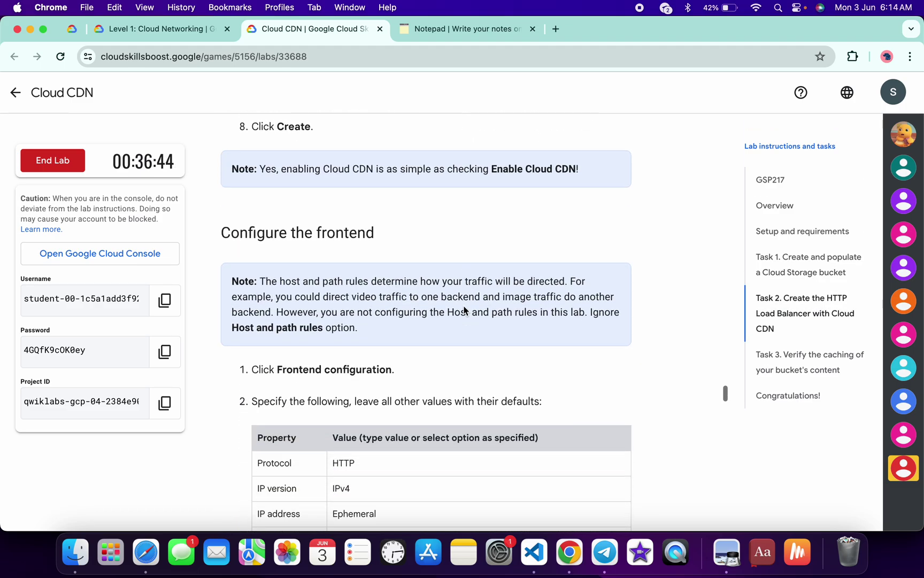
{"action": "scroll", "coordinate": [465, 310], "scroll_direction": "down", "scroll_amount": 10}
{"action": "scroll", "coordinate": [465, 310], "scroll_direction": "down", "scroll_amount": 10}
{"action": "scroll", "coordinate": [465, 308], "scroll_direction": "down", "scroll_amount": 5}
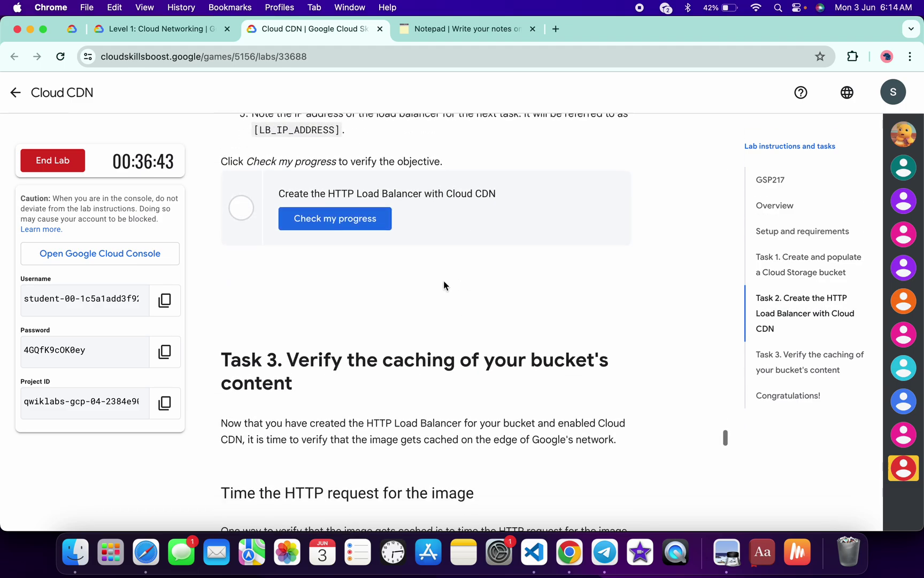
{"action": "left_click", "coordinate": [357, 219]}
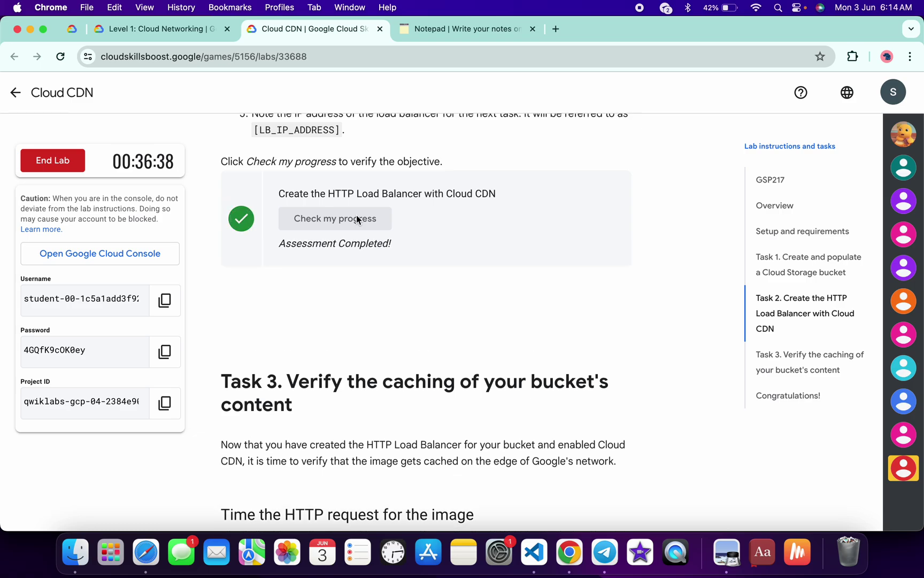
{"action": "scroll", "coordinate": [357, 219], "scroll_direction": "up", "scroll_amount": 10}
{"action": "scroll", "coordinate": [356, 216], "scroll_direction": "up", "scroll_amount": 10}
{"action": "scroll", "coordinate": [356, 215], "scroll_direction": "up", "scroll_amount": 5}
{"action": "scroll", "coordinate": [357, 216], "scroll_direction": "up", "scroll_amount": 5}
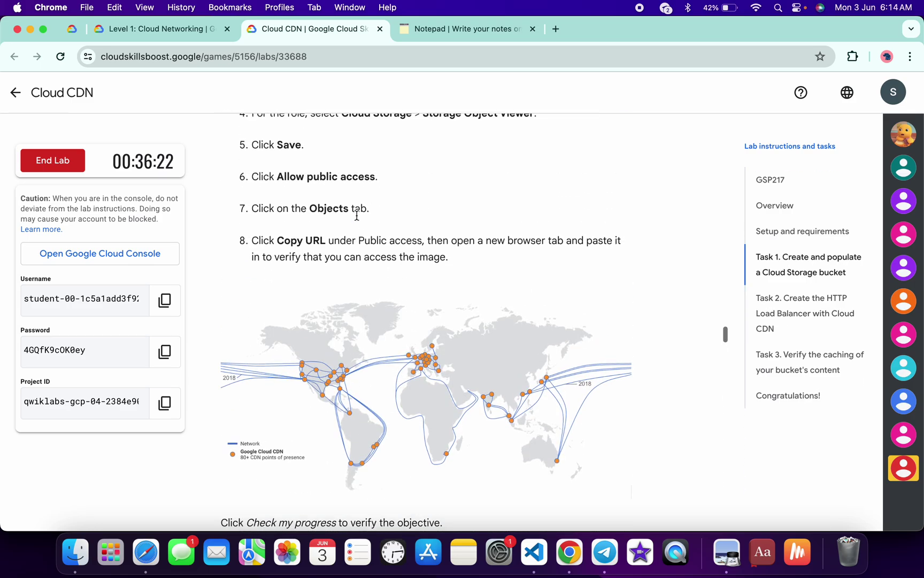
{"action": "scroll", "coordinate": [356, 216], "scroll_direction": "up", "scroll_amount": 3}
{"action": "scroll", "coordinate": [357, 219], "scroll_direction": "up", "scroll_amount": 5}
{"action": "scroll", "coordinate": [356, 218], "scroll_direction": "up", "scroll_amount": 5}
{"action": "scroll", "coordinate": [357, 218], "scroll_direction": "up", "scroll_amount": 5}
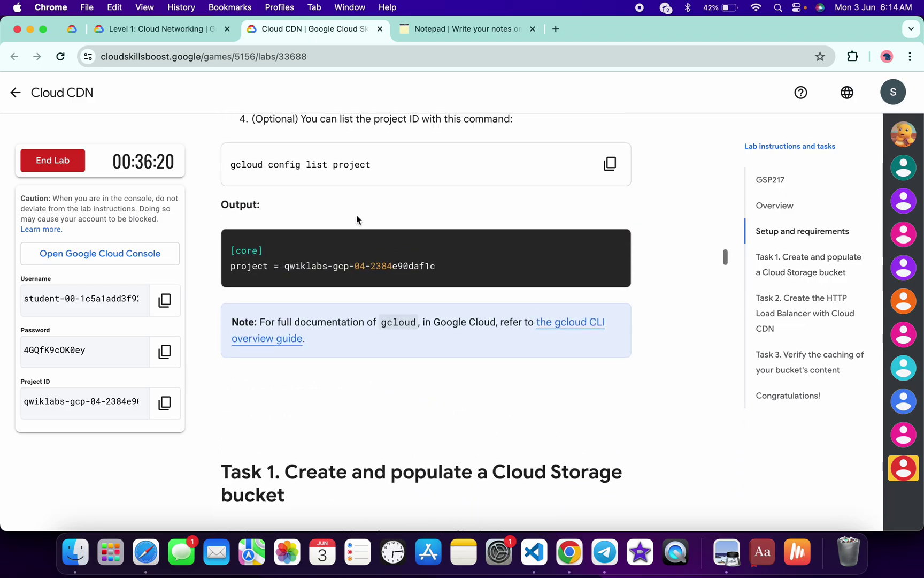
{"action": "scroll", "coordinate": [356, 219], "scroll_direction": "up", "scroll_amount": 5}
{"action": "scroll", "coordinate": [356, 220], "scroll_direction": "up", "scroll_amount": 5}
{"action": "scroll", "coordinate": [357, 219], "scroll_direction": "up", "scroll_amount": 5}
{"action": "scroll", "coordinate": [356, 219], "scroll_direction": "up", "scroll_amount": 5}
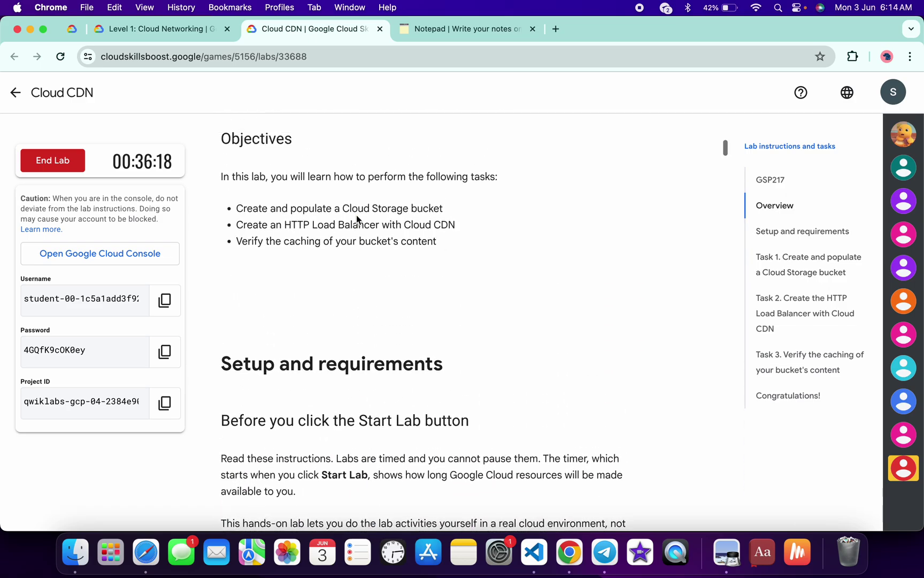
{"action": "scroll", "coordinate": [356, 219], "scroll_direction": "up", "scroll_amount": 5}
{"action": "left_click", "coordinate": [392, 235]}
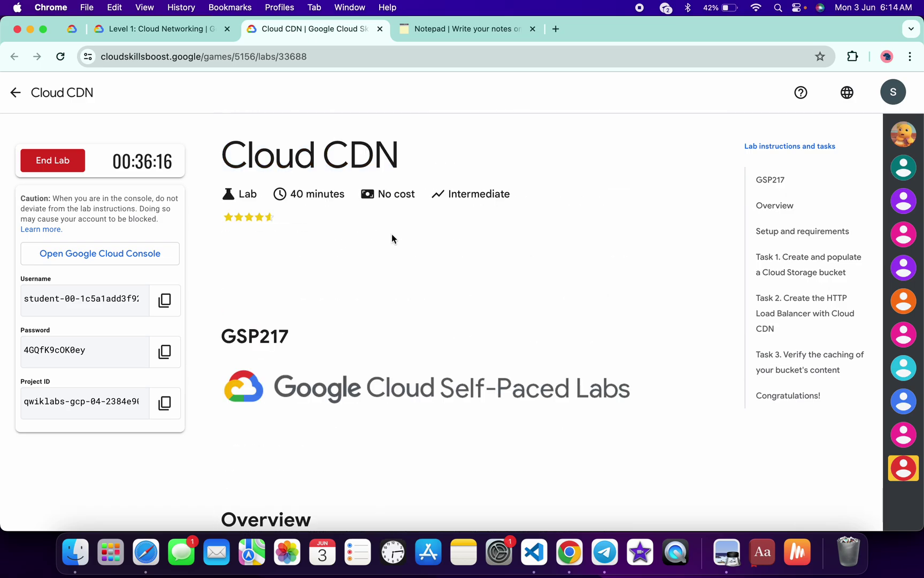